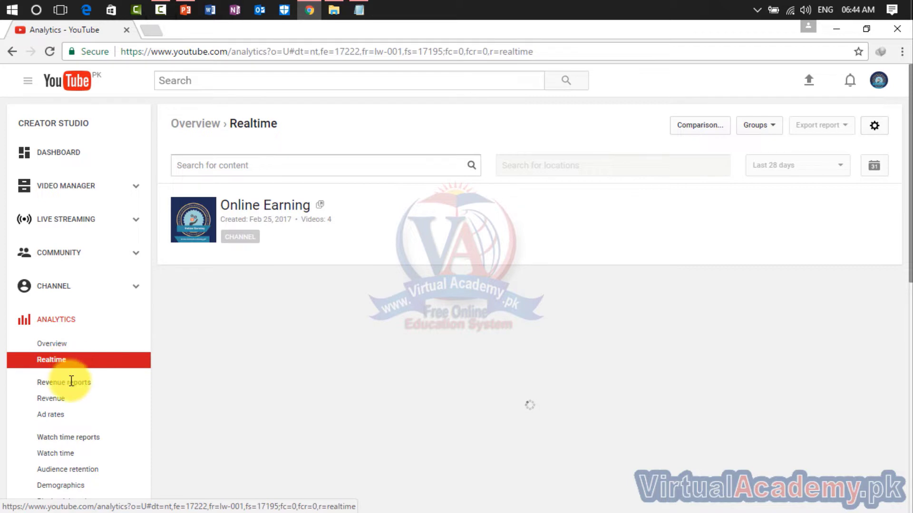
# - Look through the channel's Revenue, Watch time, Translations and Subscribers analytics reports
pyautogui.click(53, 399)
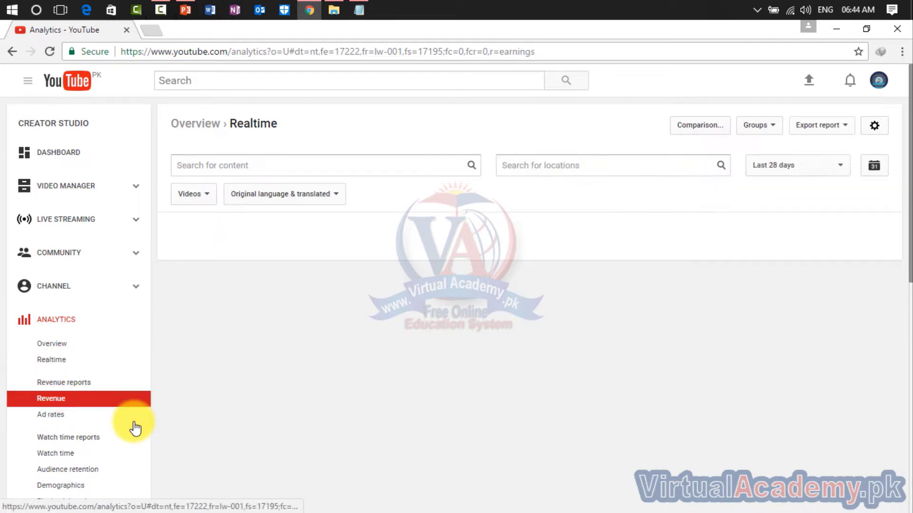
pyautogui.scroll(-4, 236, 277)
pyautogui.scroll(1, 240, 258)
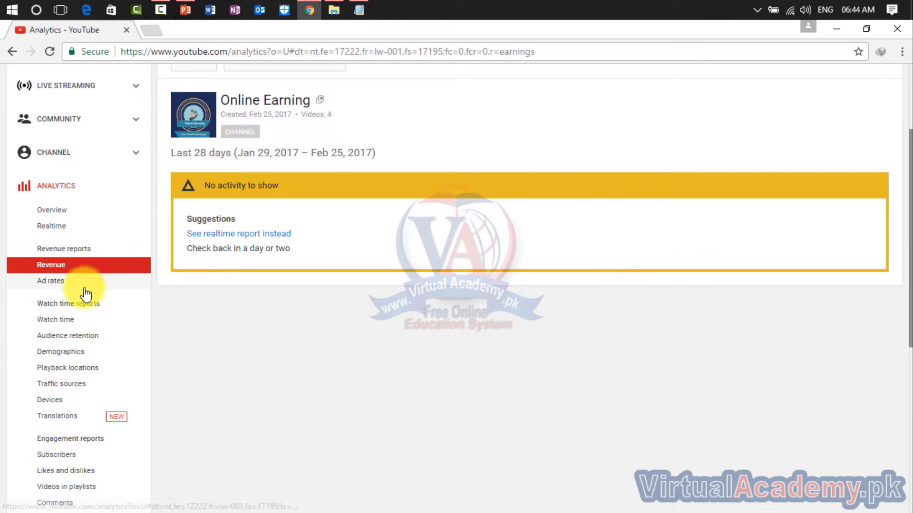
pyautogui.click(71, 320)
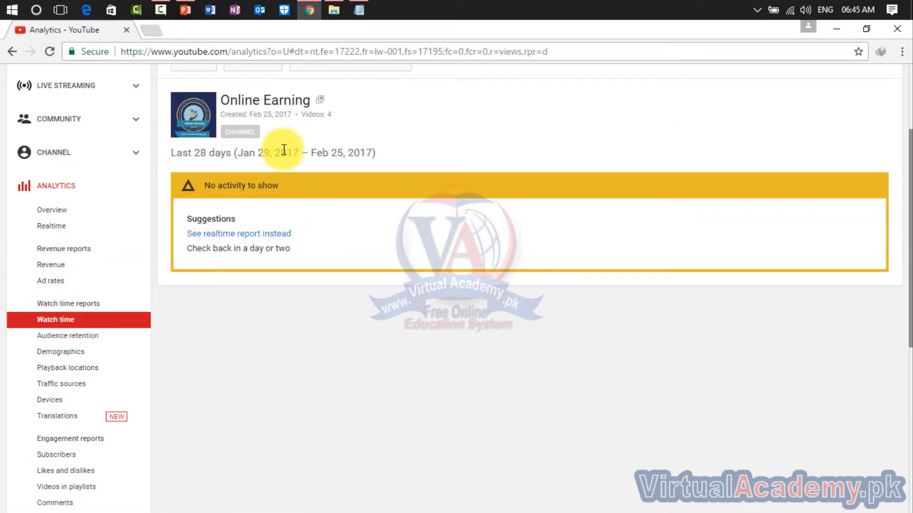
pyautogui.scroll(-3, 284, 150)
pyautogui.click(71, 284)
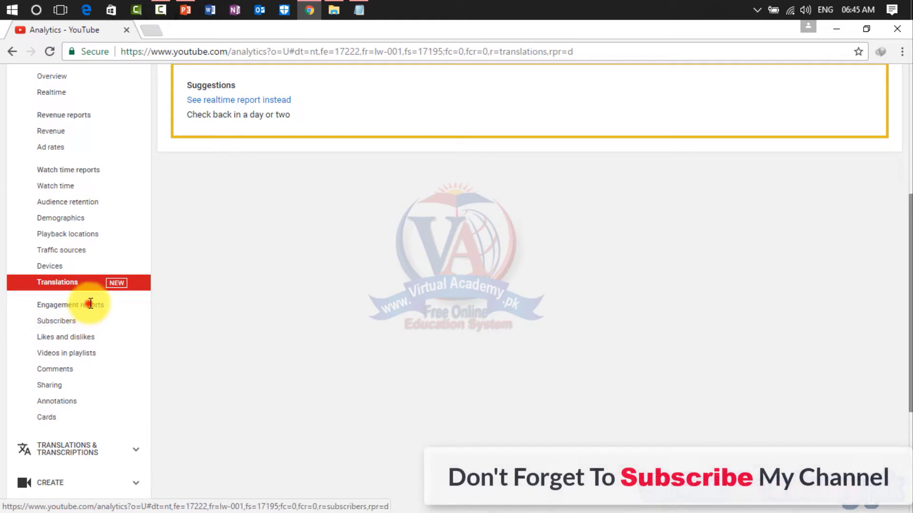
pyautogui.click(86, 326)
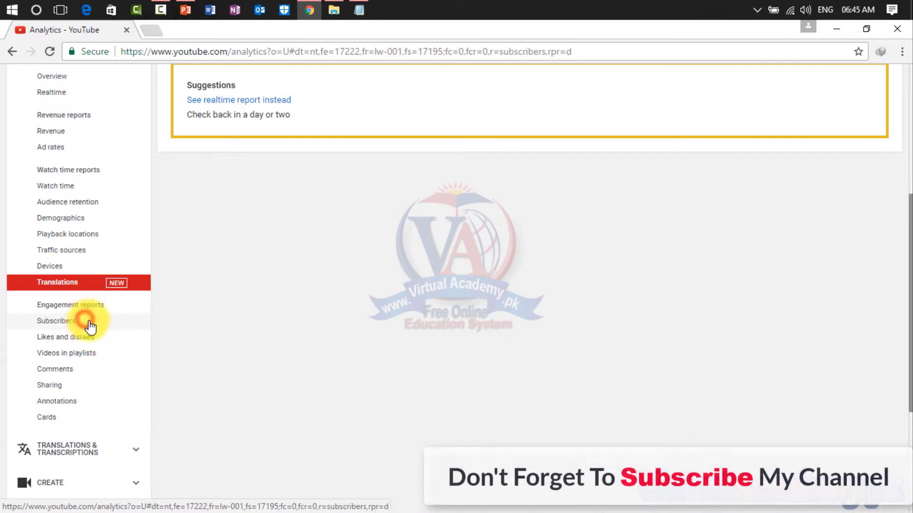
pyautogui.scroll(-4, 229, 289)
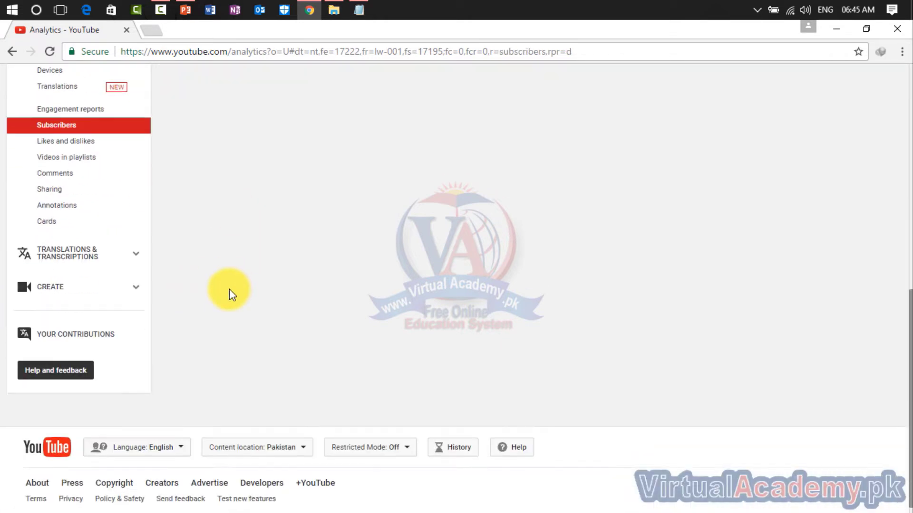
pyautogui.scroll(7, 224, 292)
pyautogui.scroll(-5, 190, 342)
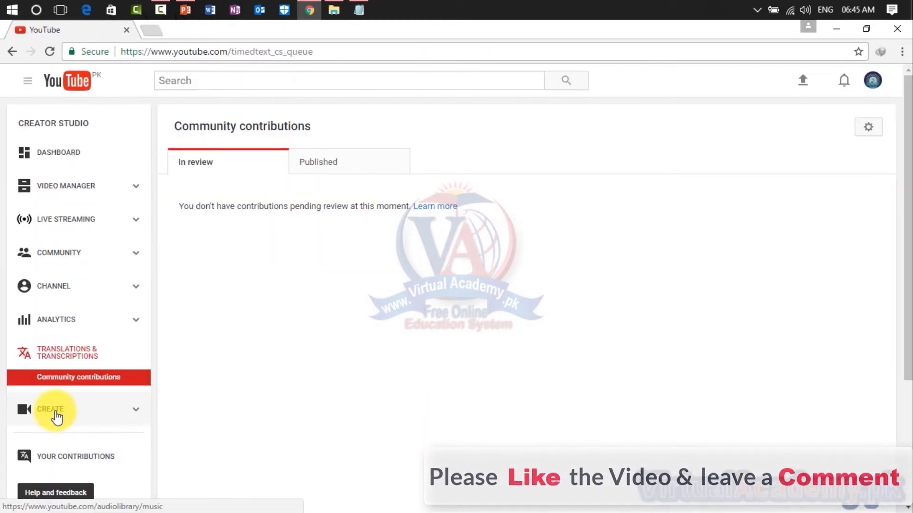
# - Open the Audio Library of the Create section and preview the free music track "Move Out"
pyautogui.click(55, 411)
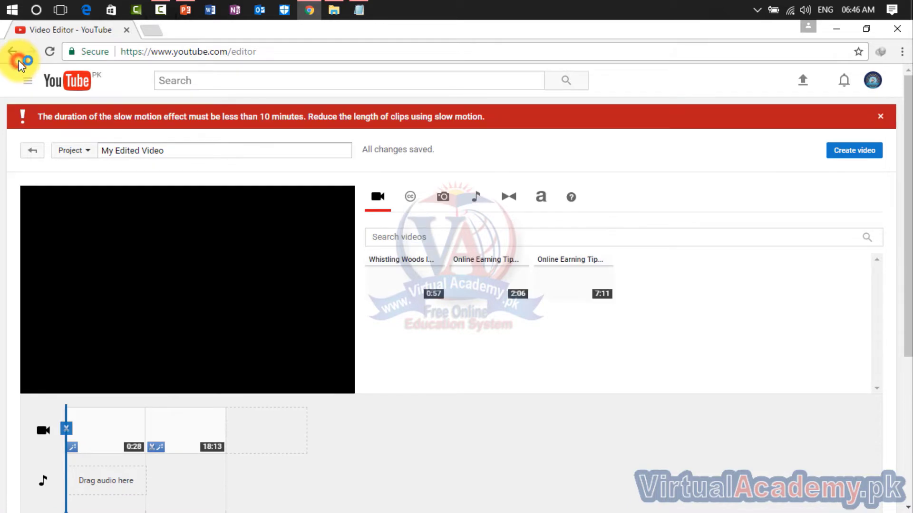
pyautogui.click(13, 52)
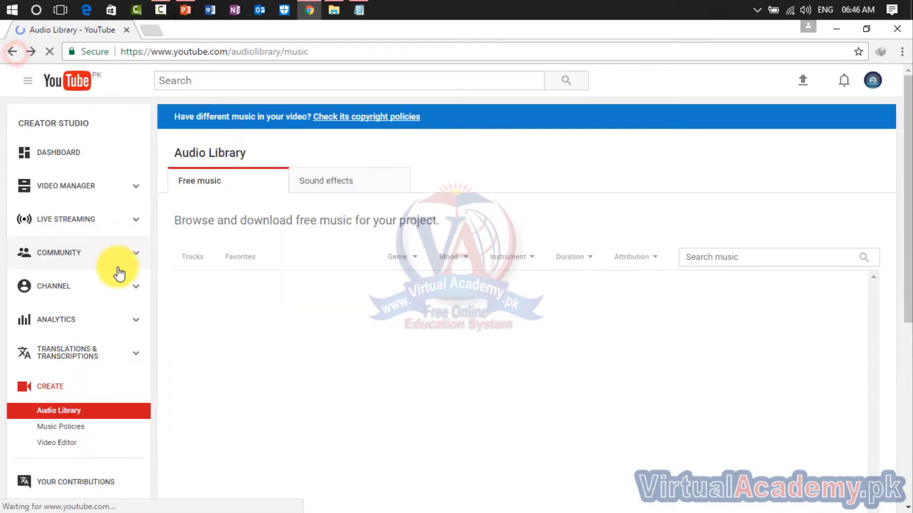
pyautogui.click(76, 415)
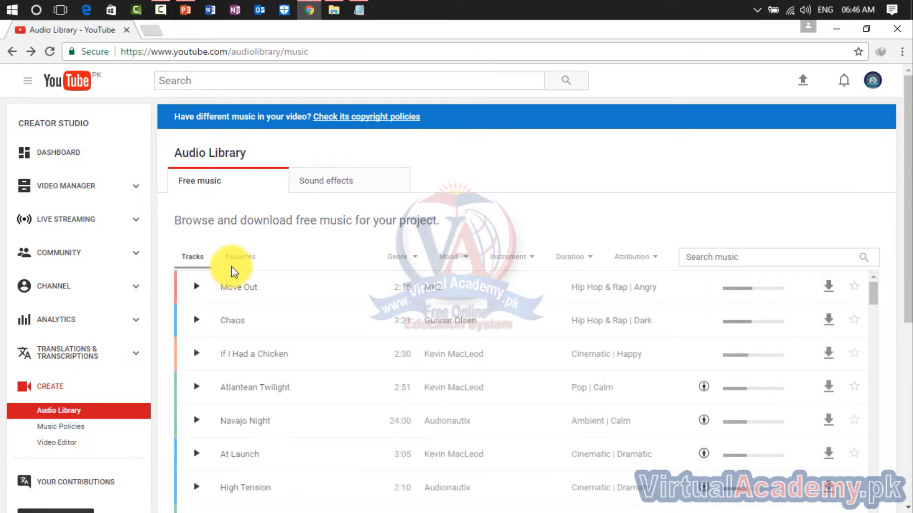
pyautogui.click(198, 287)
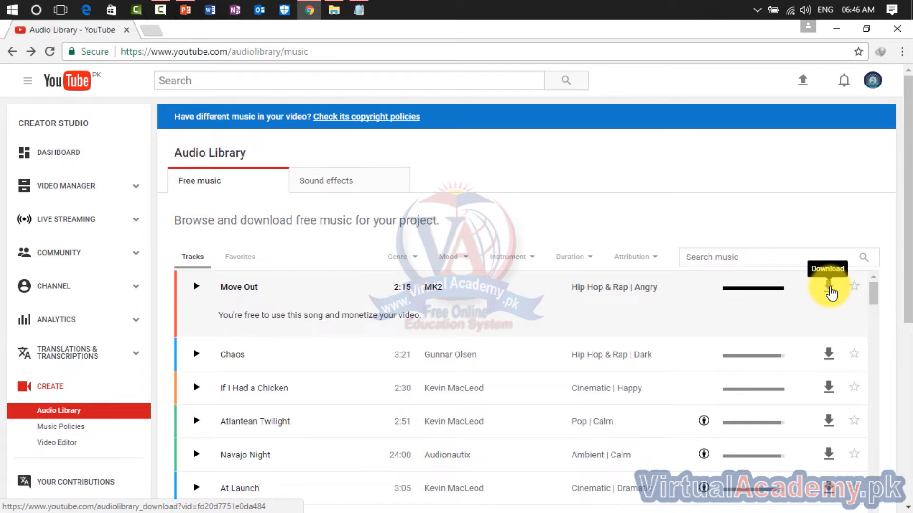
# - Filter the free music tracks by the Dark mood and the Classical genre
pyautogui.click(460, 259)
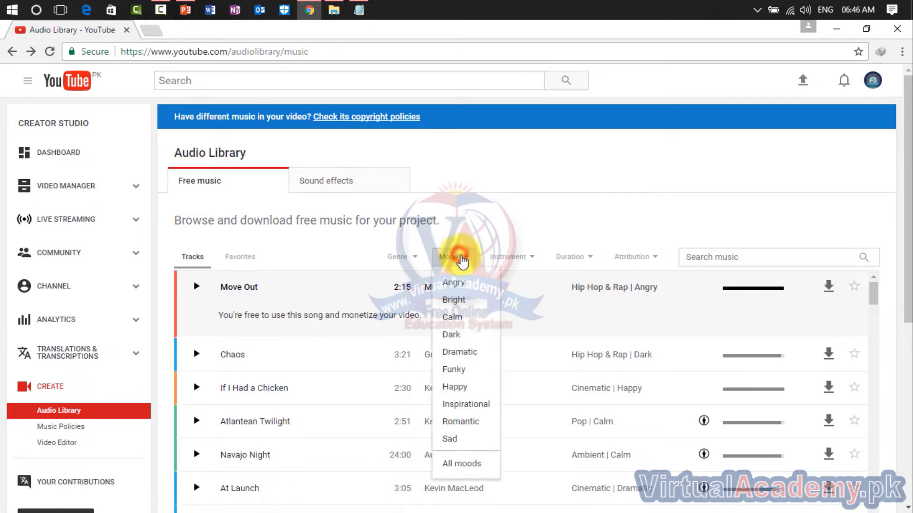
pyautogui.click(455, 336)
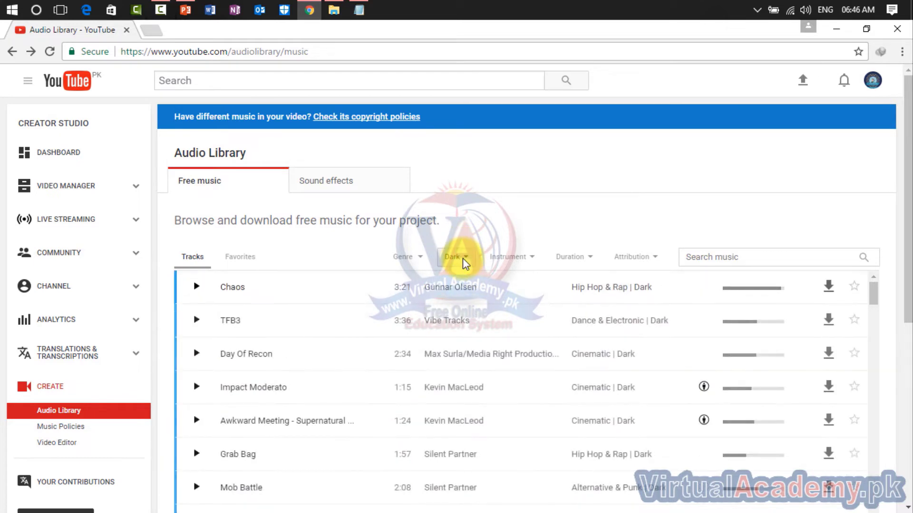
pyautogui.scroll(-15, 456, 304)
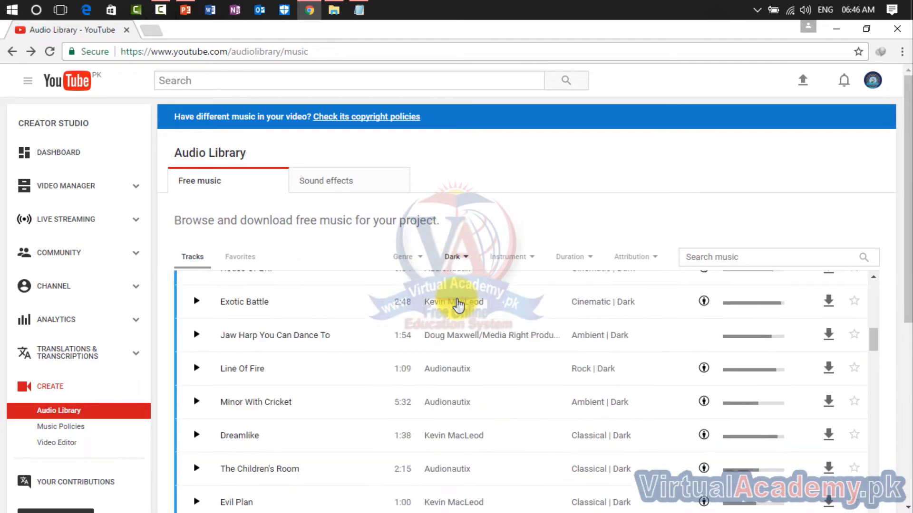
pyautogui.scroll(5, 459, 304)
pyautogui.click(422, 258)
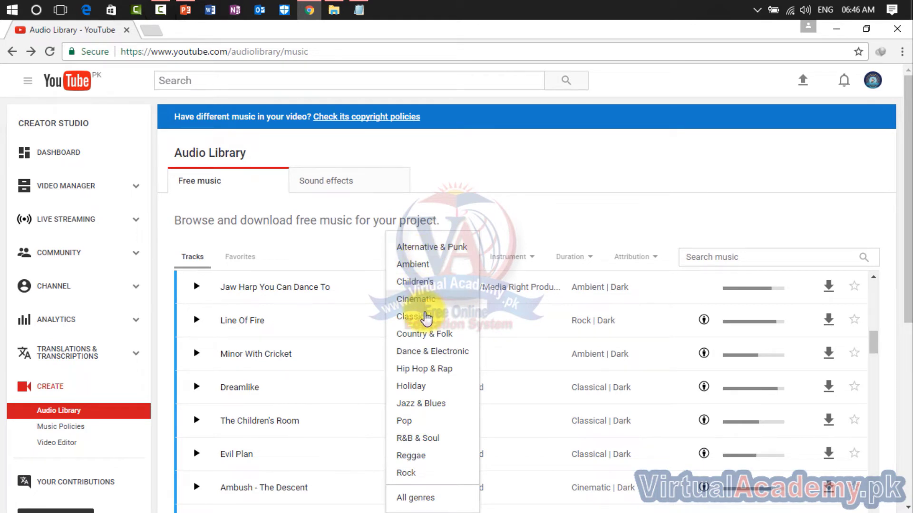
pyautogui.click(414, 316)
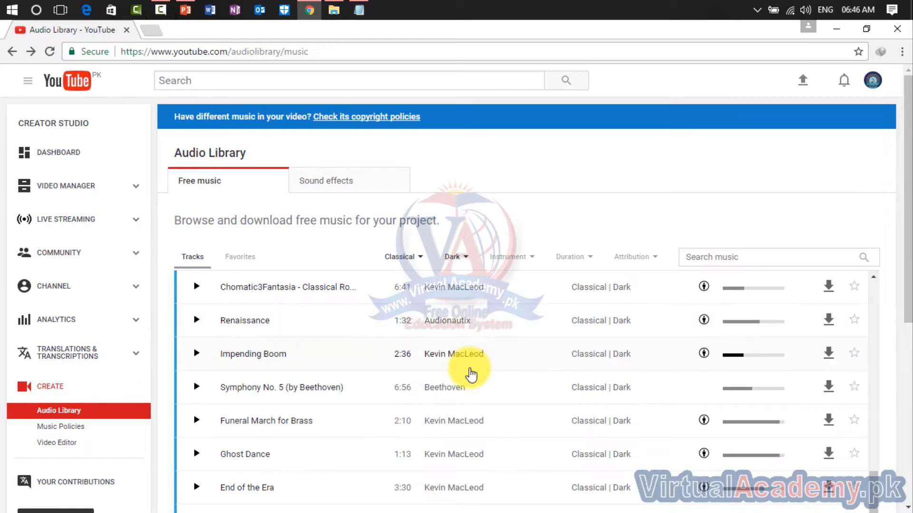
pyautogui.scroll(-6, 470, 373)
pyautogui.scroll(5, 471, 372)
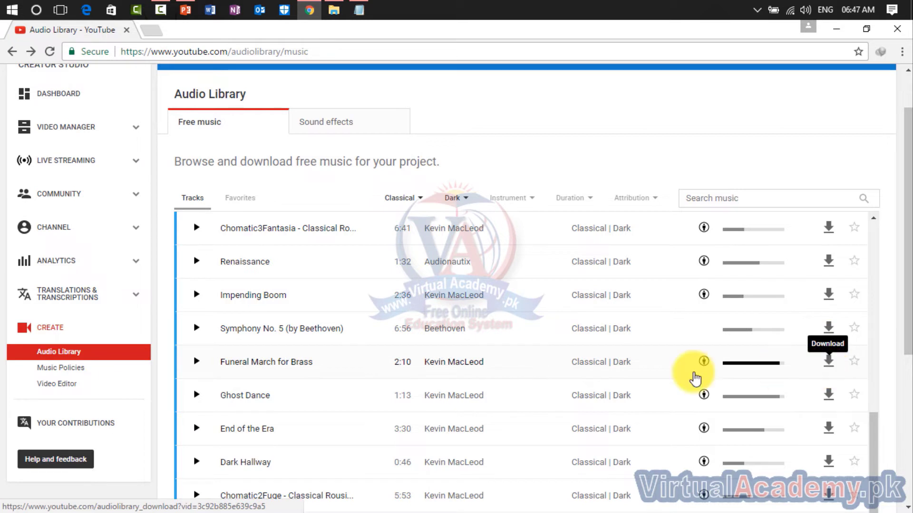
# - Mark the tracks "Lola", "The Children's Room" and "Quiet" as favorites and check them in the favorites list
pyautogui.click(248, 207)
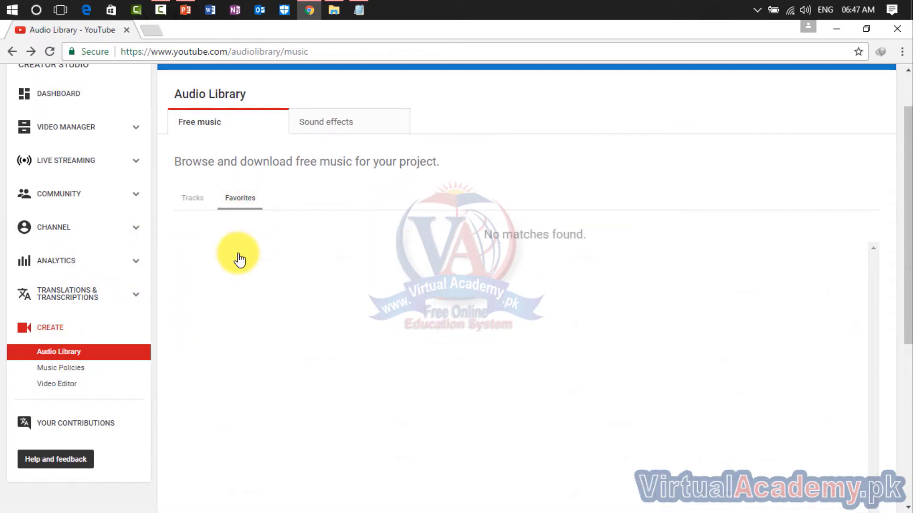
pyautogui.click(193, 199)
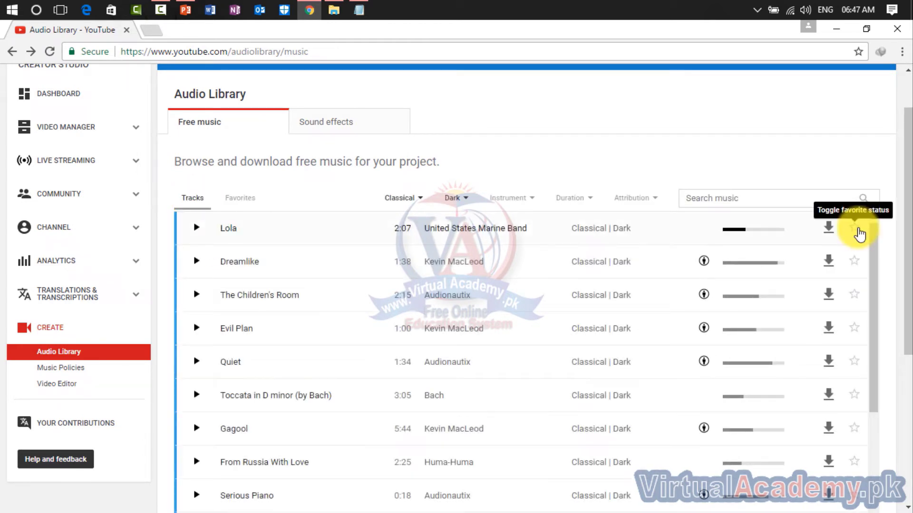
pyautogui.click(858, 232)
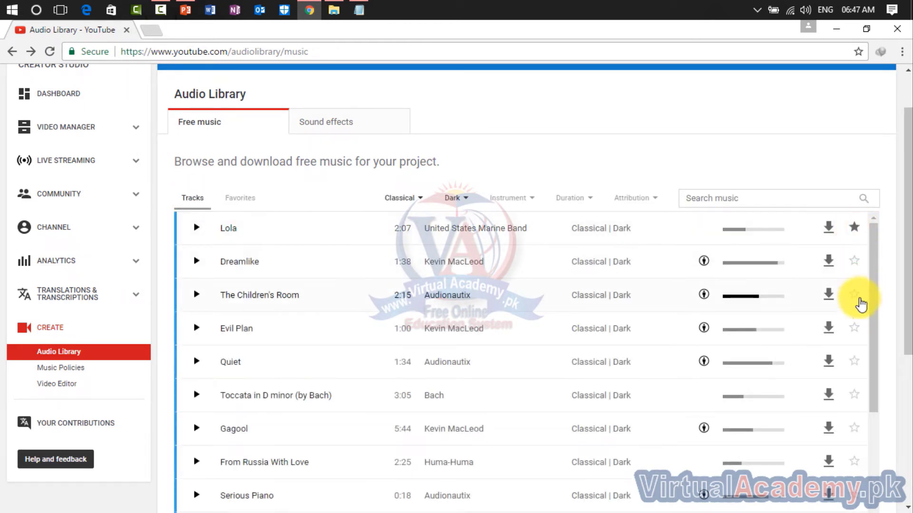
pyautogui.click(854, 294)
pyautogui.click(854, 365)
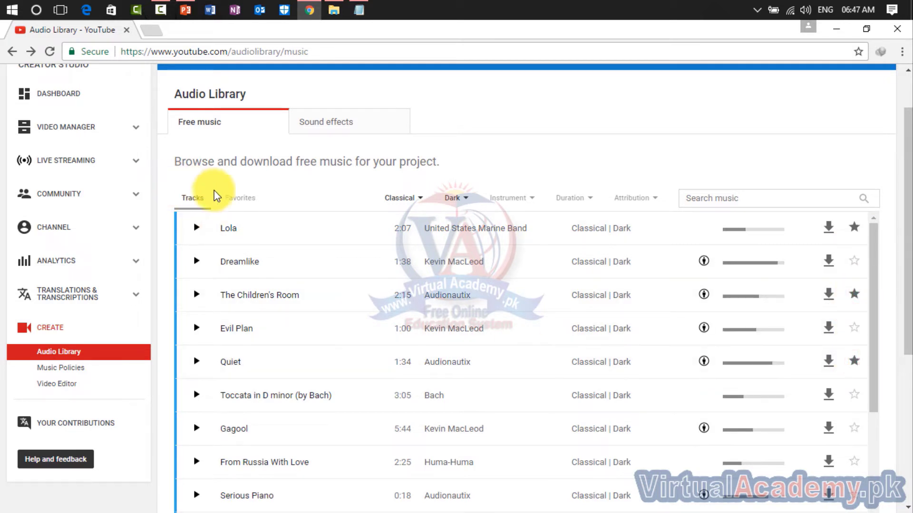
pyautogui.click(241, 200)
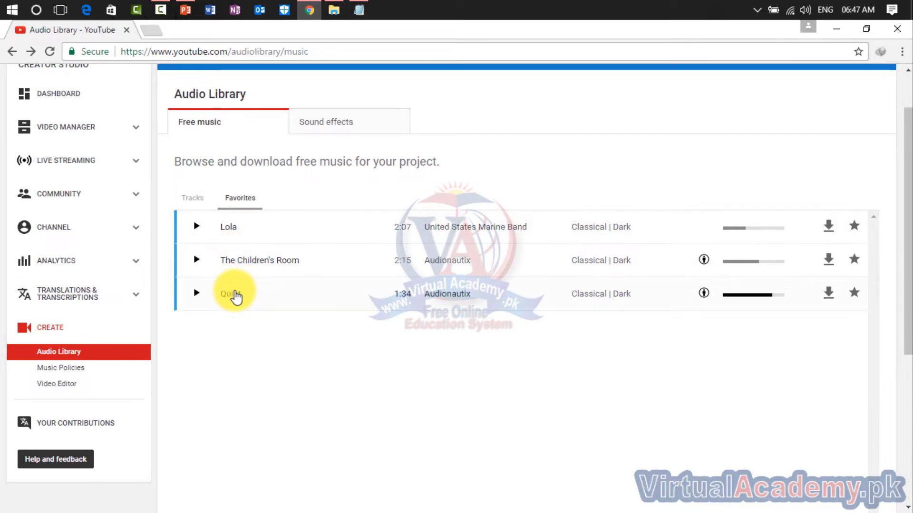
pyautogui.click(203, 199)
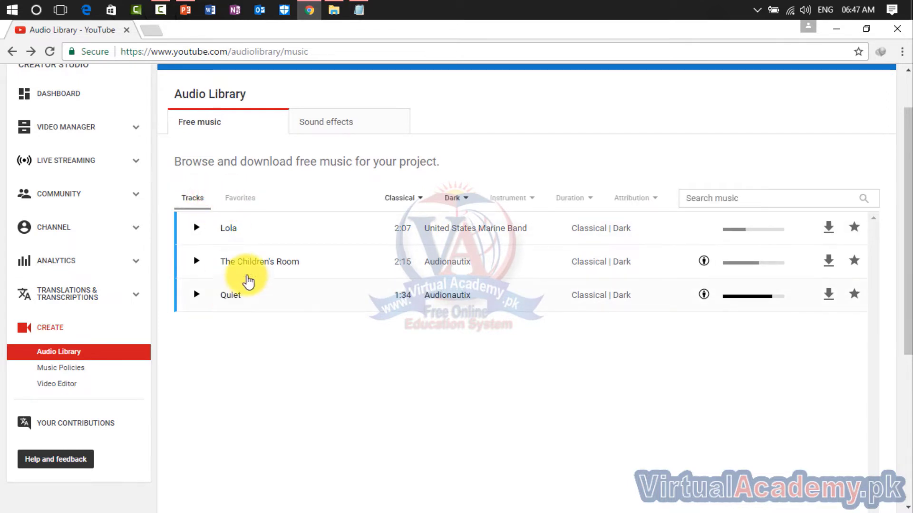
# - Browse the free sound effects and preview "A10 Jet Flyby fire" and "Air Woosh Underwater"
pyautogui.click(330, 124)
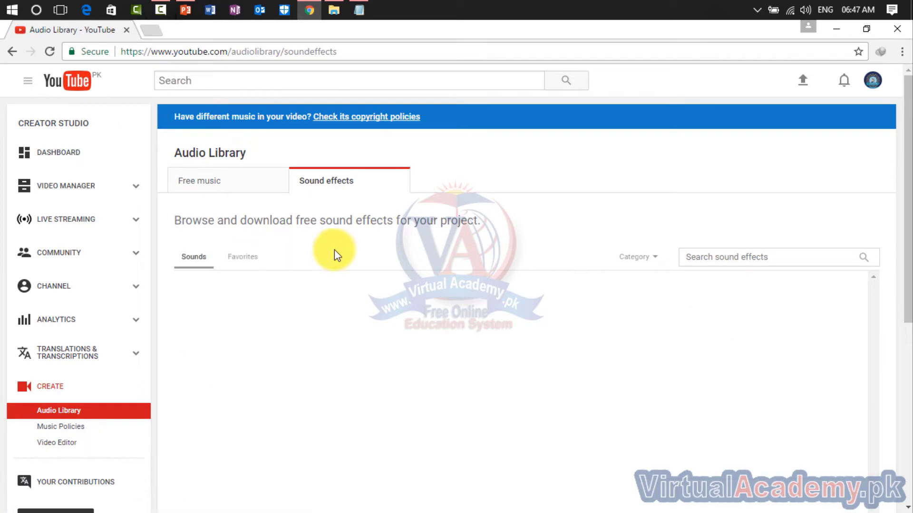
pyautogui.scroll(-3, 335, 249)
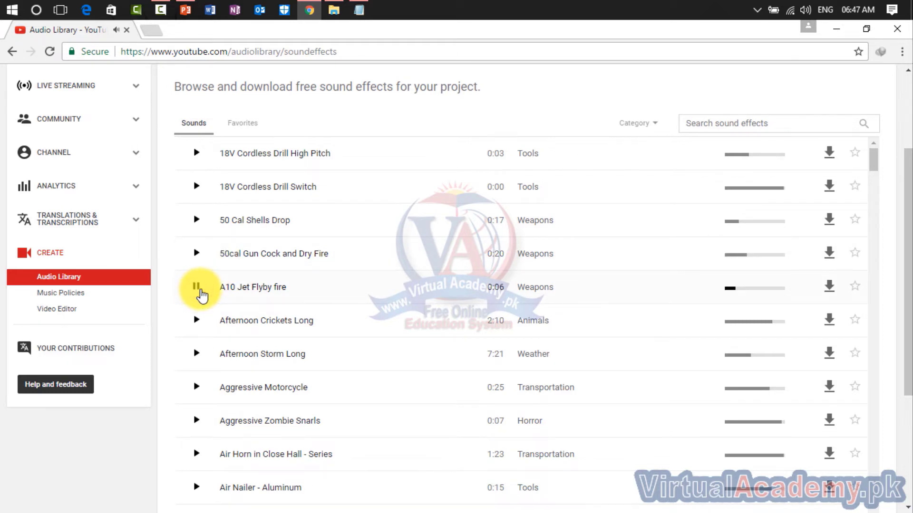
pyautogui.click(197, 287)
pyautogui.scroll(-4, 331, 281)
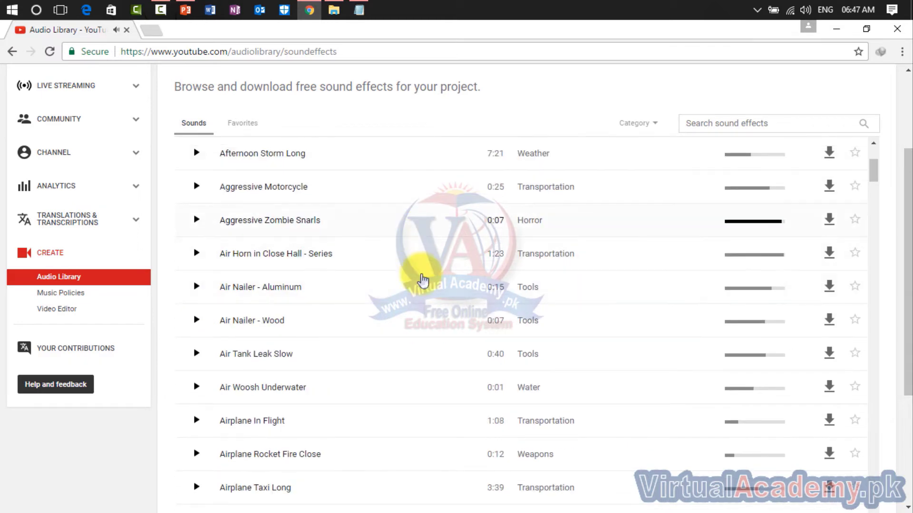
pyautogui.click(198, 388)
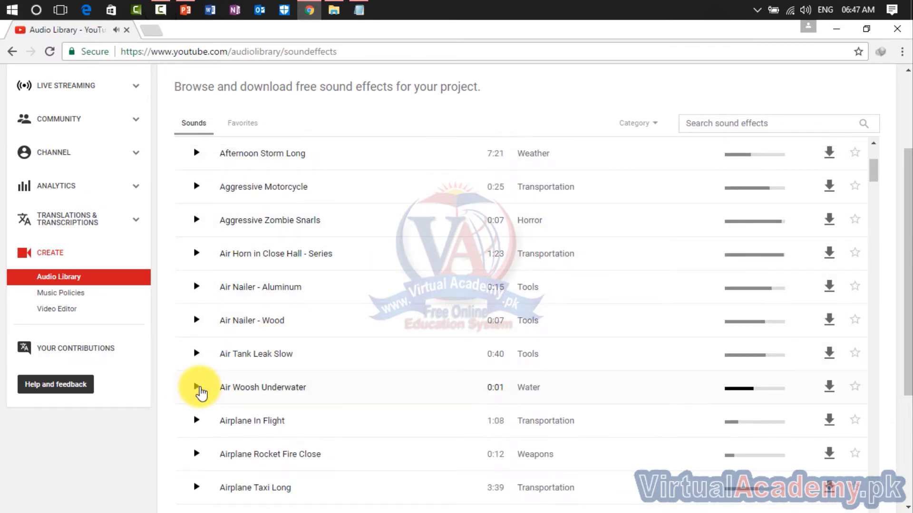
pyautogui.scroll(6, 374, 261)
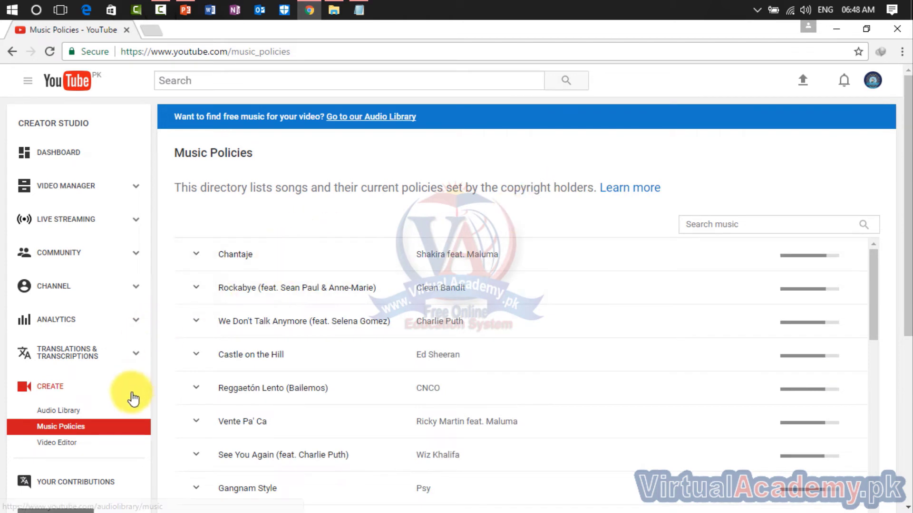
# - Open the Video Editor and remove both existing clips from the project timeline
pyautogui.click(68, 445)
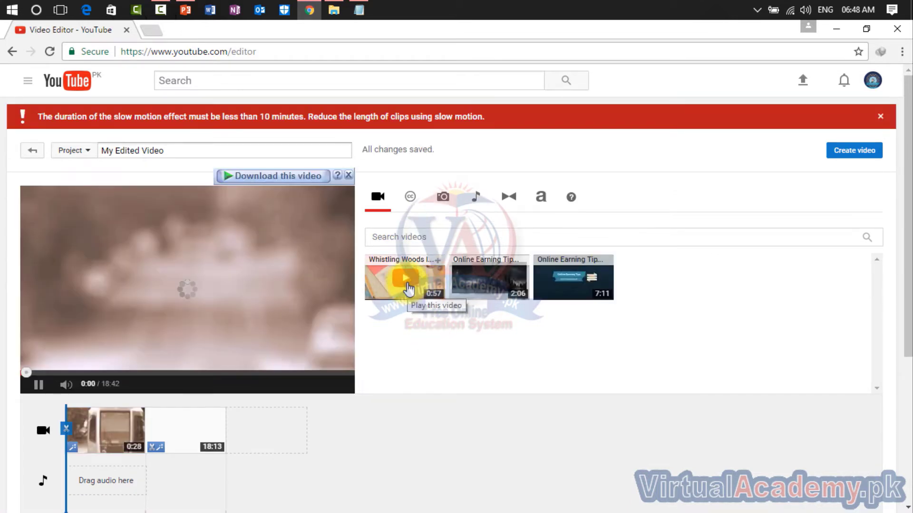
pyautogui.click(97, 429)
pyautogui.click(138, 413)
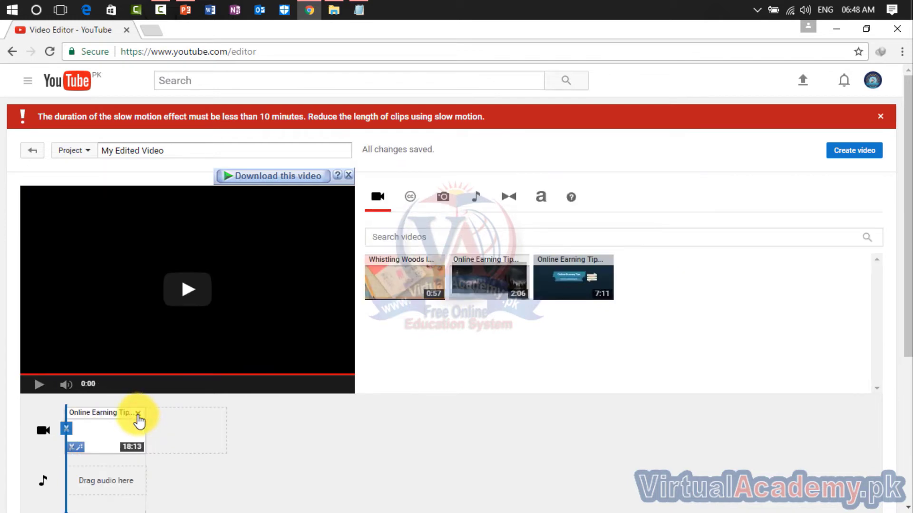
pyautogui.click(138, 414)
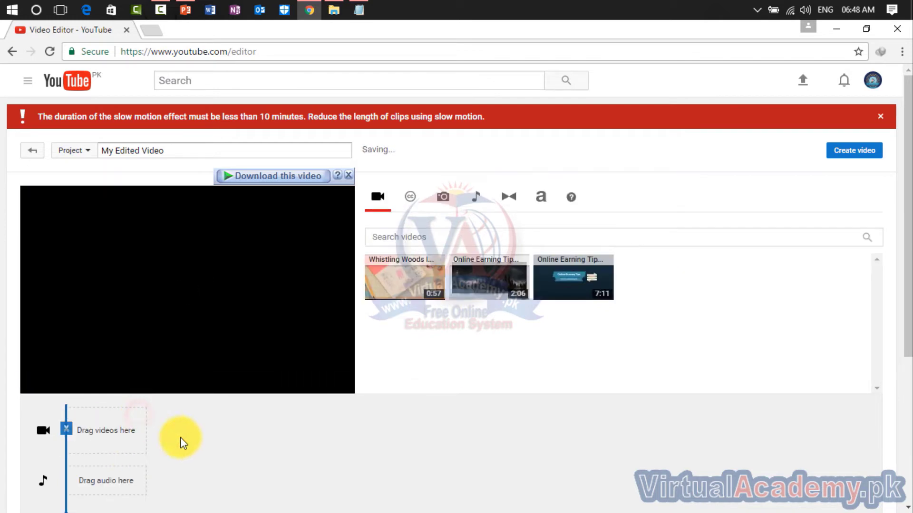
# - Add the 0:57 Whistling Woods video to the empty timeline and view its audio settings
pyautogui.moveTo(422, 251); pyautogui.dragTo(114, 405)
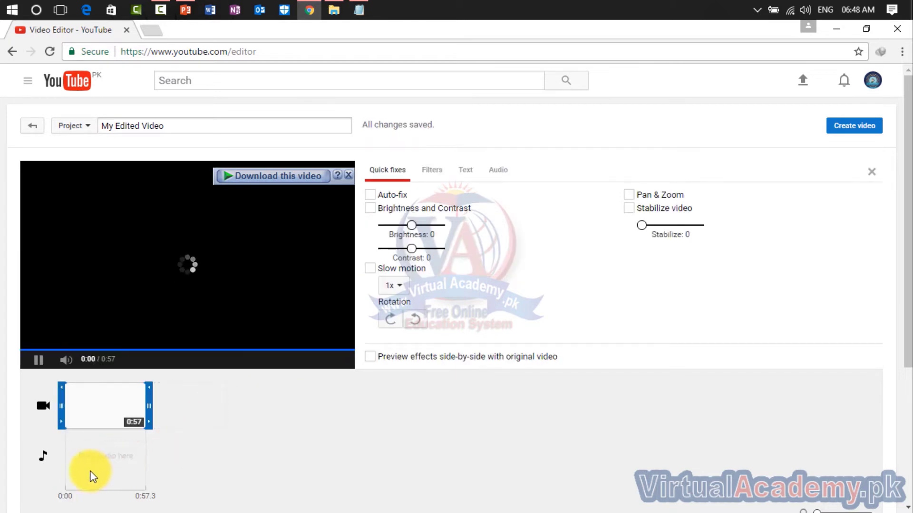
pyautogui.scroll(-2, 93, 459)
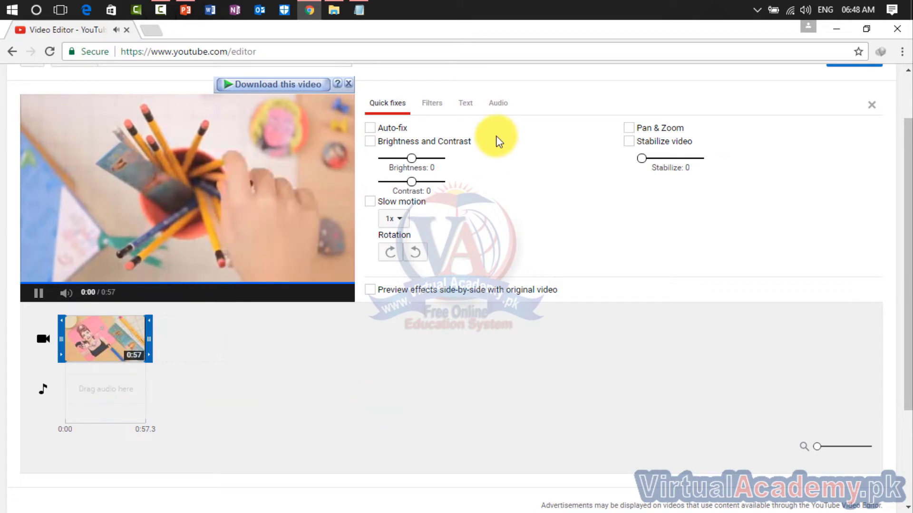
pyautogui.click(506, 111)
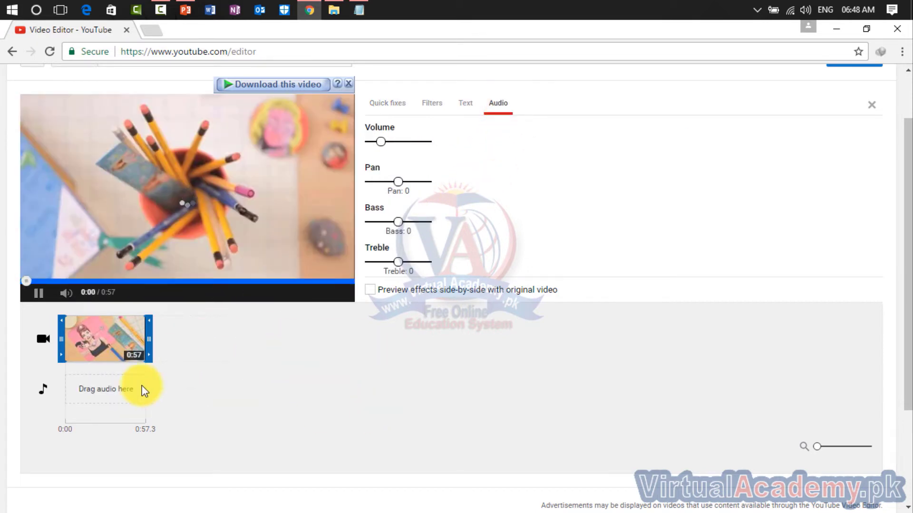
pyautogui.click(102, 388)
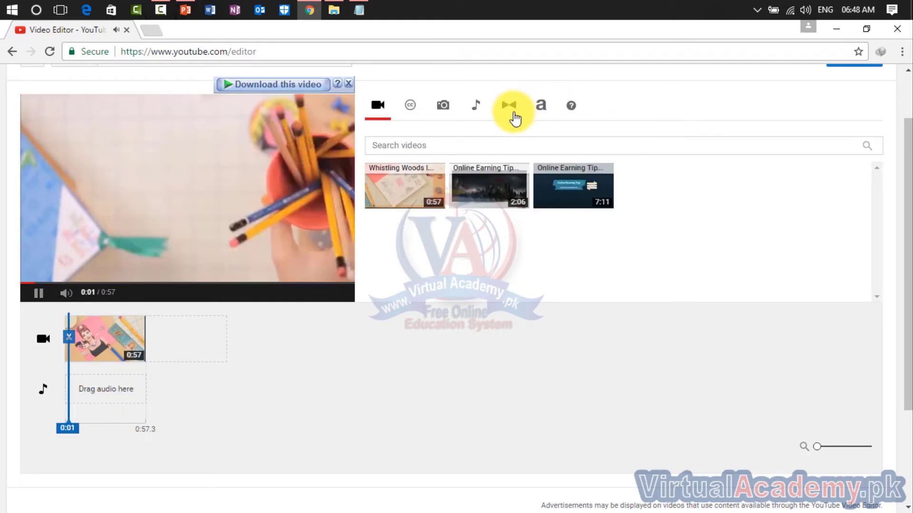
# - Add the song "They Might Not" by Puddle of Infinity to the timeline's audio track beneath the Whistling Woods clip
pyautogui.click(476, 105)
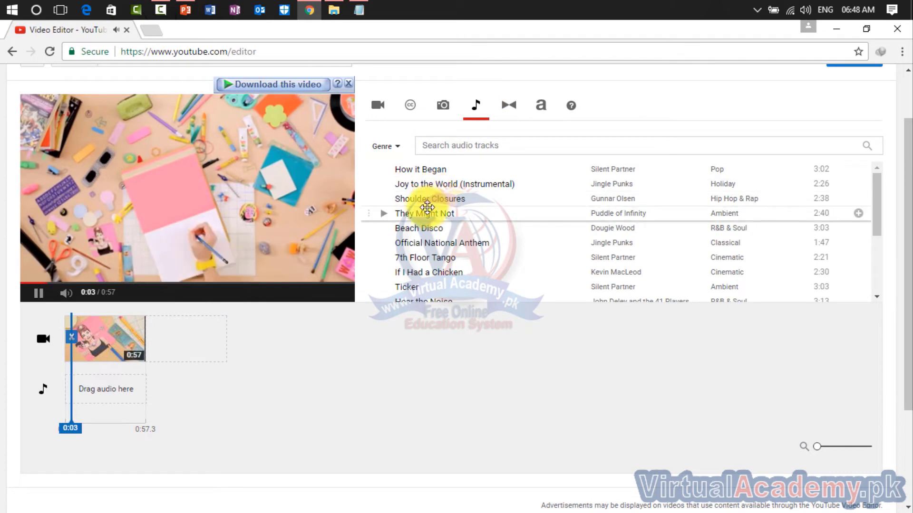
pyautogui.moveTo(420, 213); pyautogui.dragTo(116, 388)
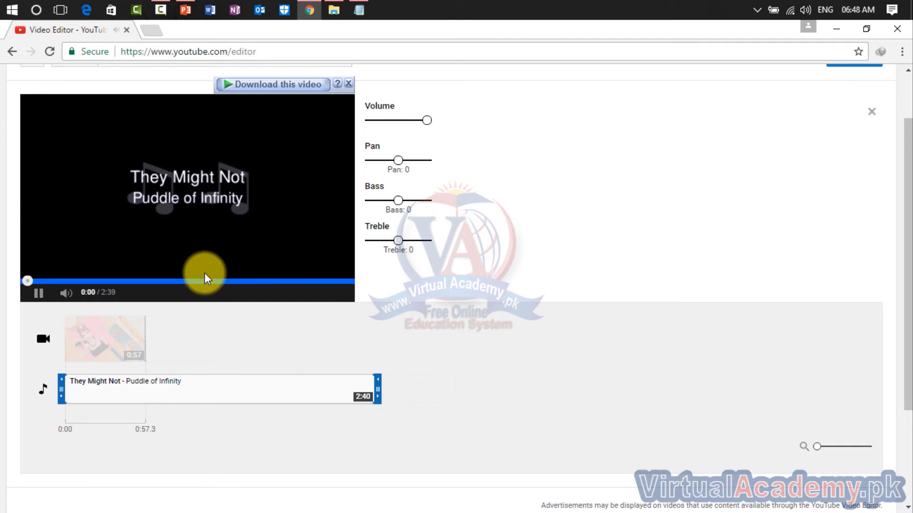
pyautogui.click(38, 293)
pyautogui.click(131, 351)
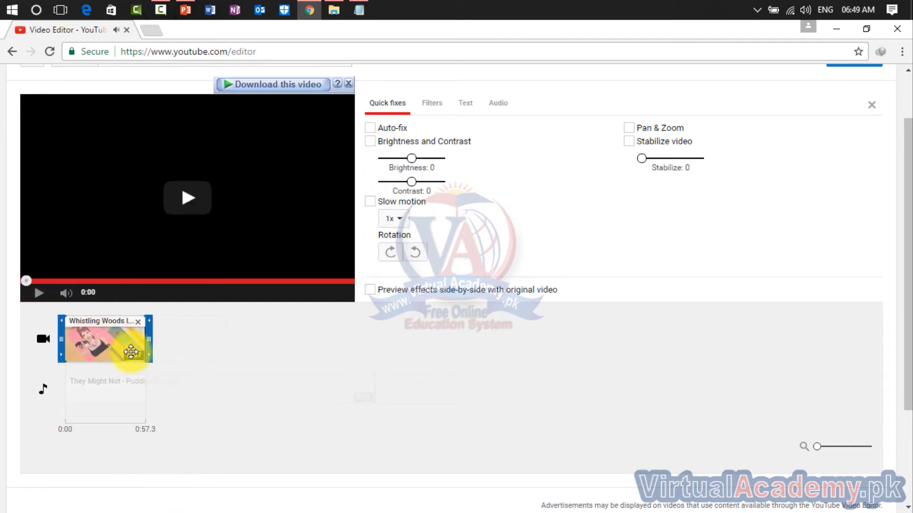
pyautogui.click(127, 380)
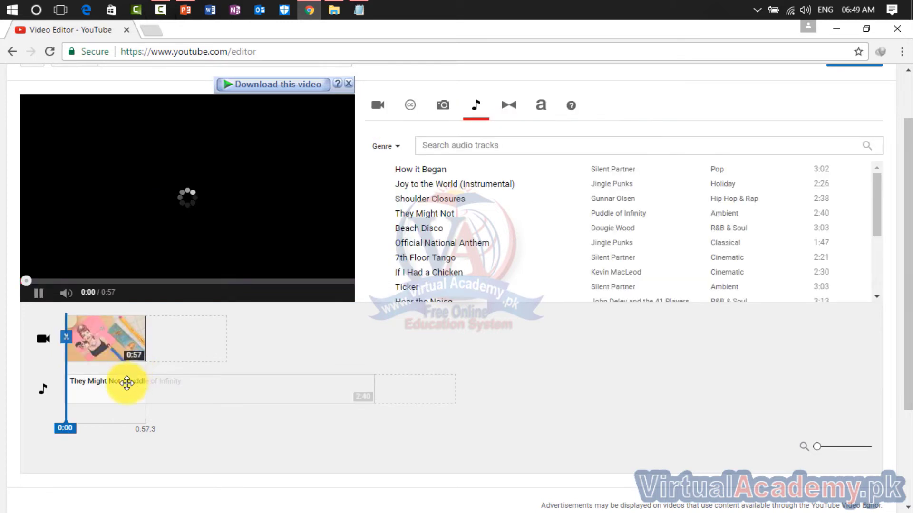
# - View the photo options, then add the Creative Commons video "Coit Tower" after the Whistling Woods clip on the timeline
pyautogui.click(445, 105)
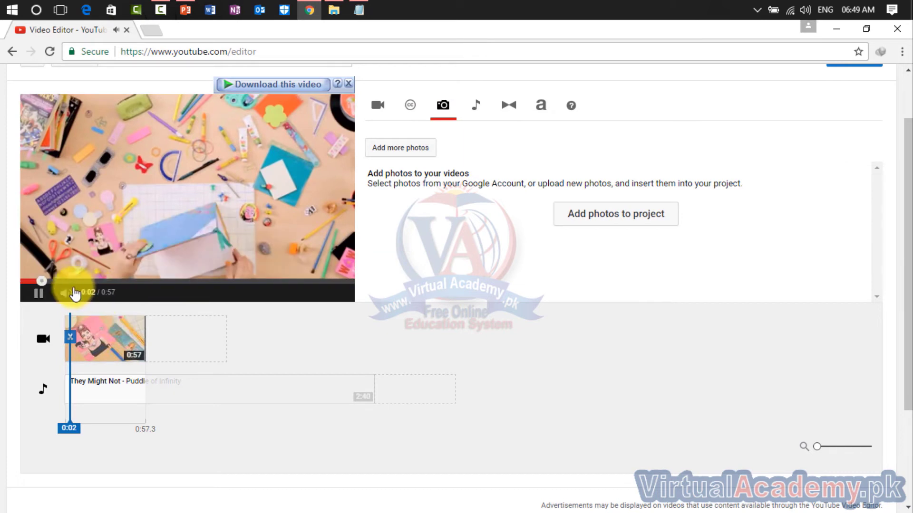
pyautogui.click(39, 293)
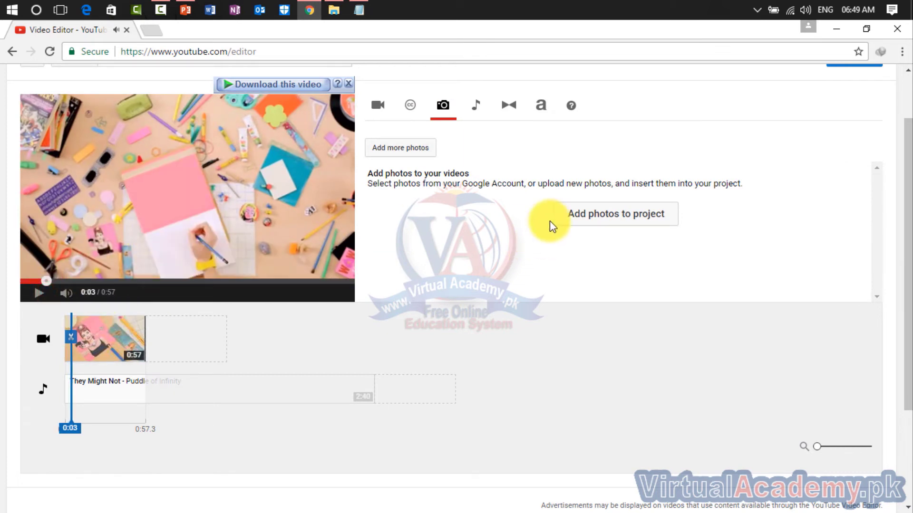
pyautogui.click(414, 106)
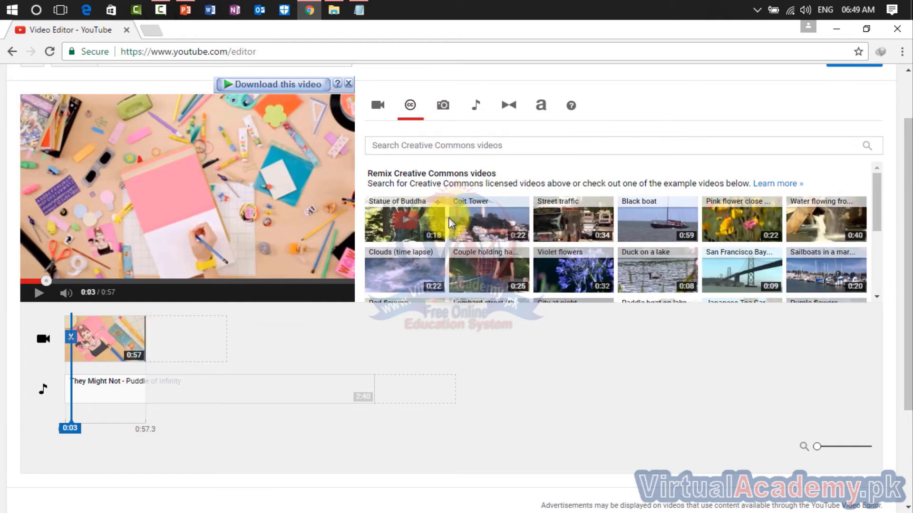
pyautogui.moveTo(468, 221); pyautogui.dragTo(189, 343)
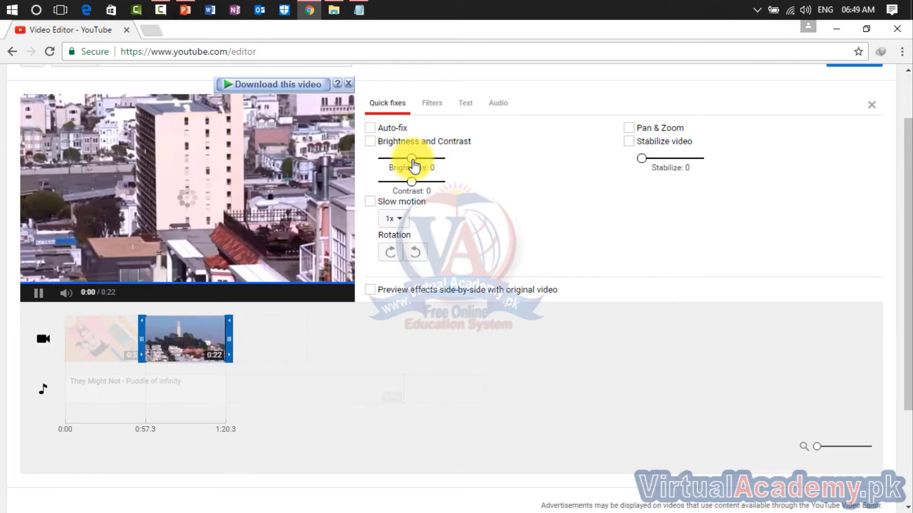
# - Apply the Sketch filter to the Coit Tower clip
pyautogui.click(435, 104)
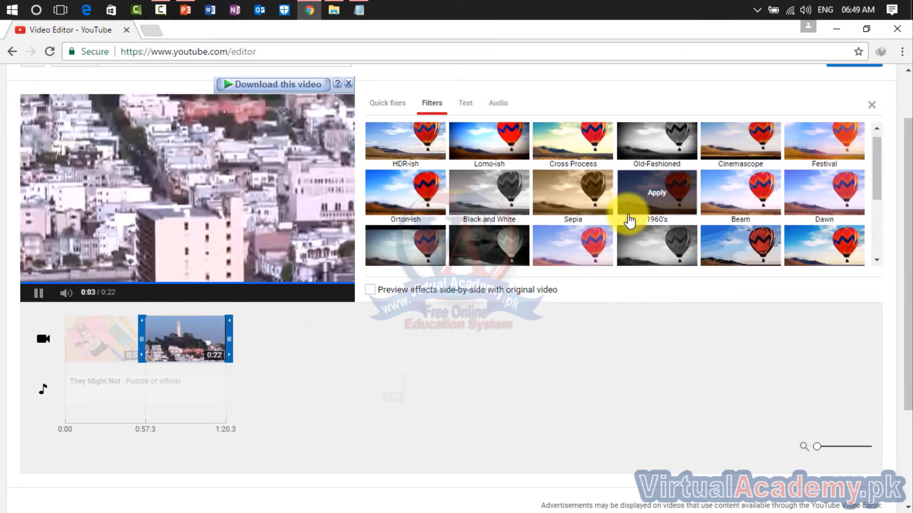
pyautogui.scroll(-3, 627, 219)
pyautogui.click(715, 232)
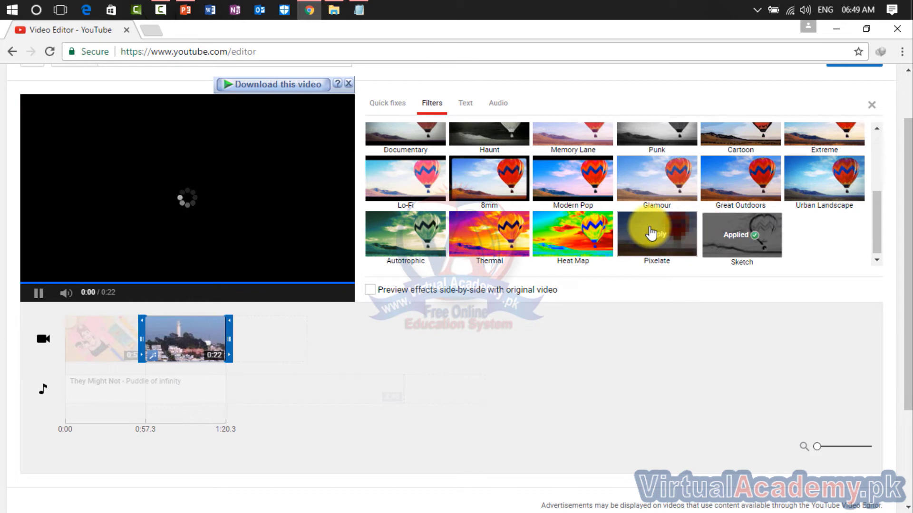
# - Replace the Coit Tower clip's placeholder text with "hello"
pyautogui.click(465, 102)
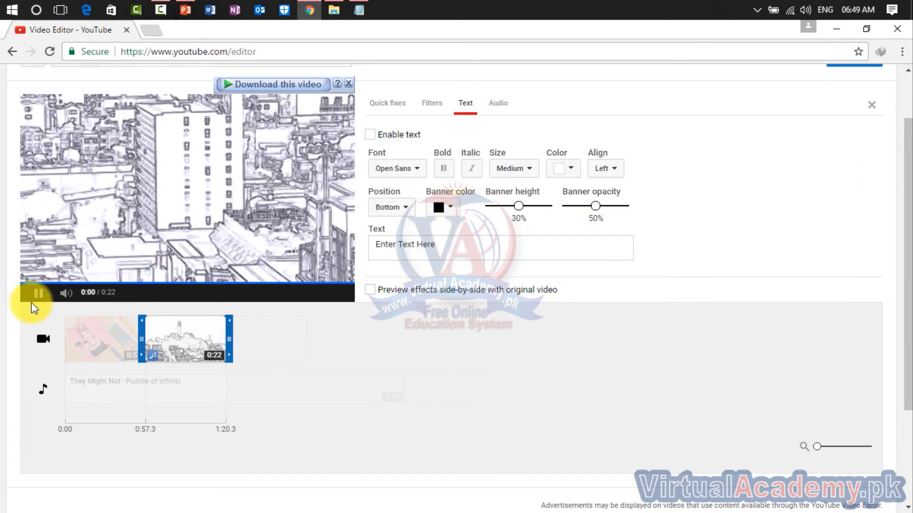
pyautogui.click(38, 294)
pyautogui.click(493, 245)
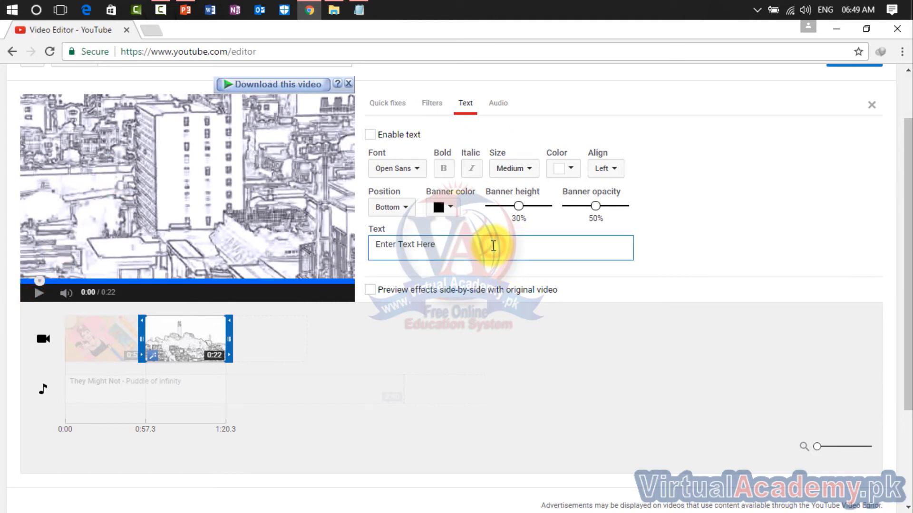
pyautogui.write('hello')
pyautogui.moveTo(407, 252); pyautogui.dragTo(343, 253)
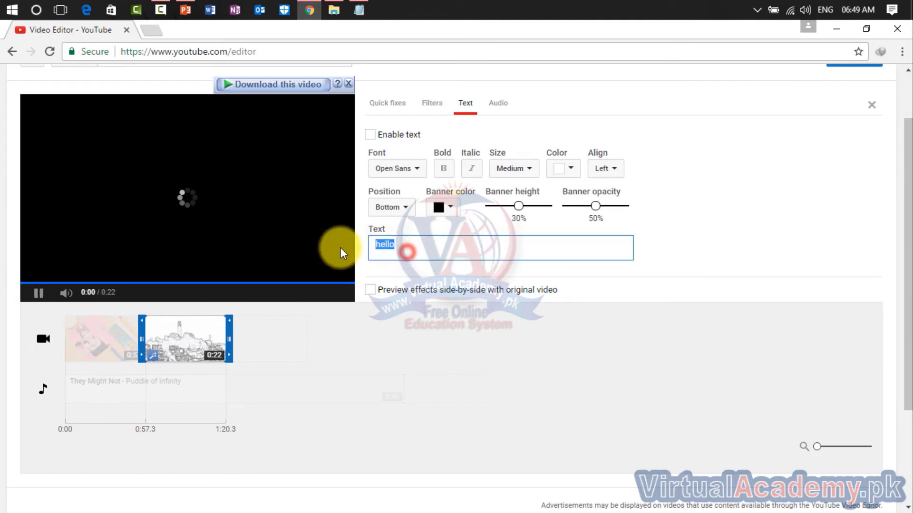
# - Give the "hello" text a white banner with 35% height and 70% opacity, make it bold and enable it on the clip
pyautogui.click(437, 207)
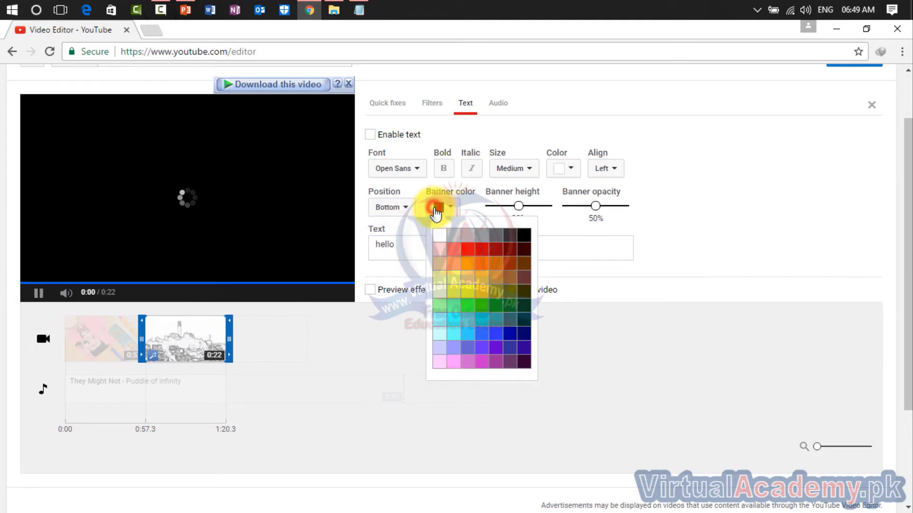
pyautogui.click(436, 234)
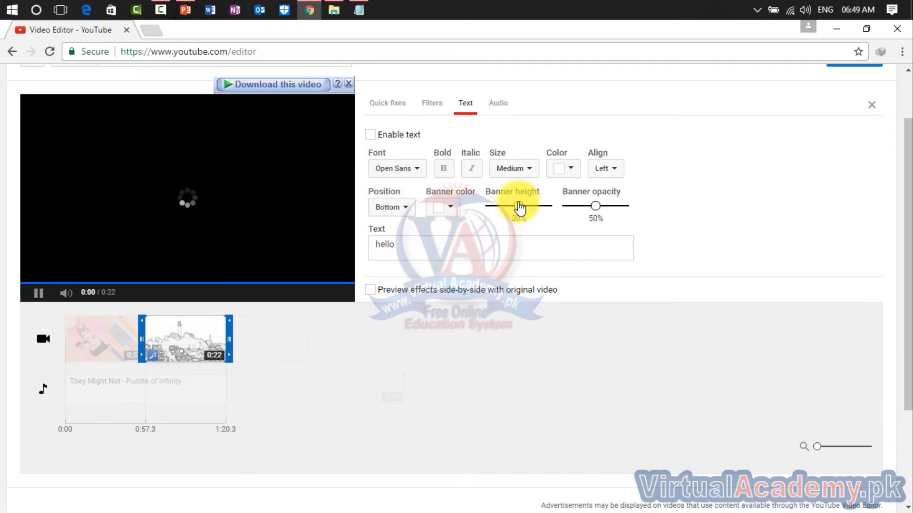
pyautogui.moveTo(520, 205); pyautogui.dragTo(526, 206)
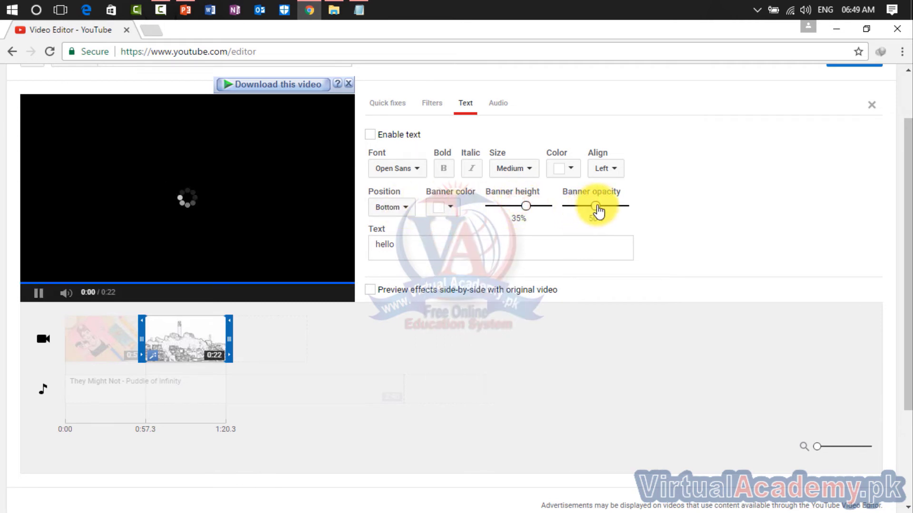
pyautogui.moveTo(596, 207); pyautogui.dragTo(607, 209)
pyautogui.click(444, 170)
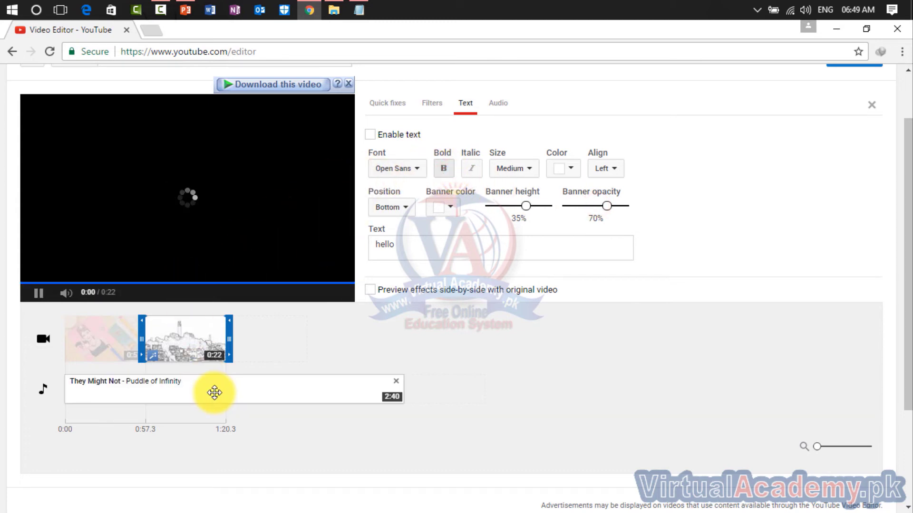
pyautogui.click(374, 135)
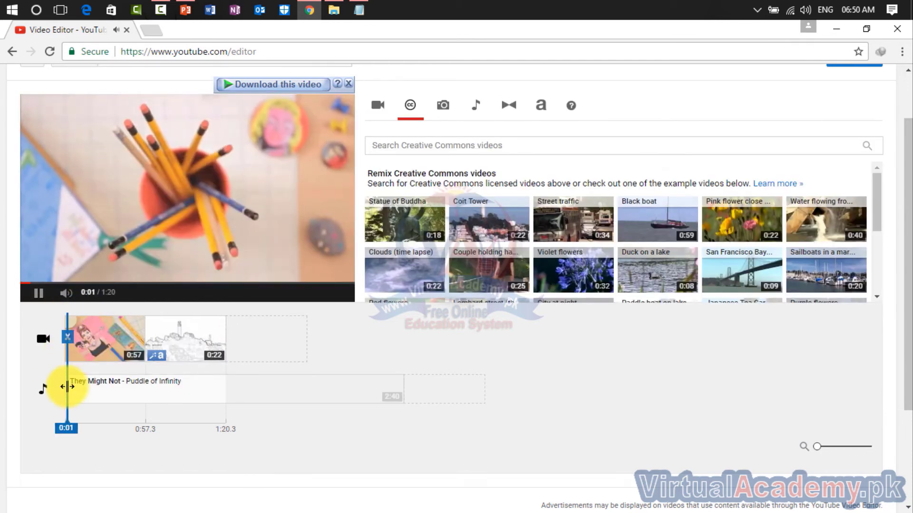
# - Split the Coit Tower clip at about 1:01 on the timeline
pyautogui.moveTo(71, 342); pyautogui.dragTo(161, 349)
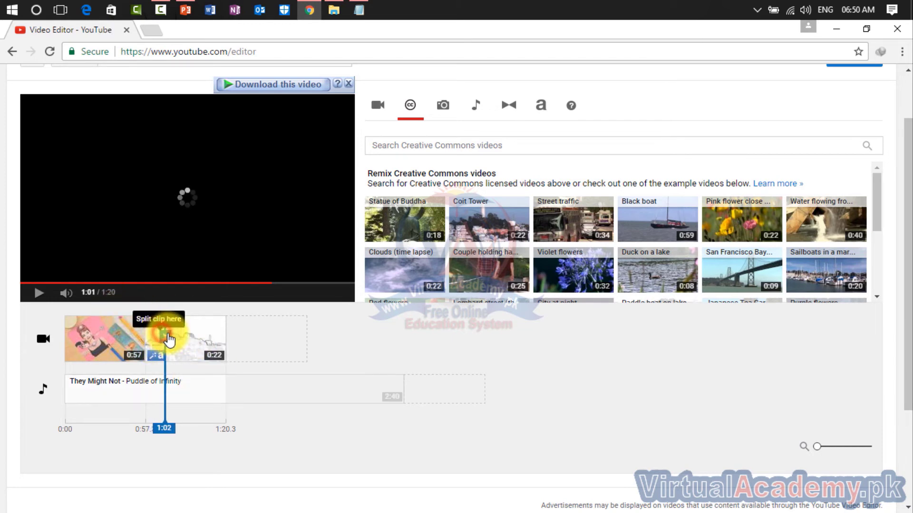
pyautogui.click(163, 338)
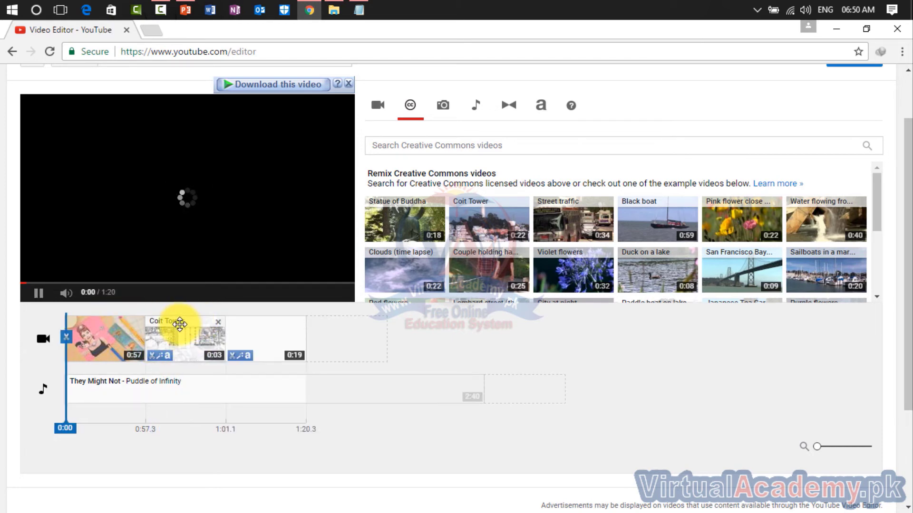
pyautogui.click(35, 292)
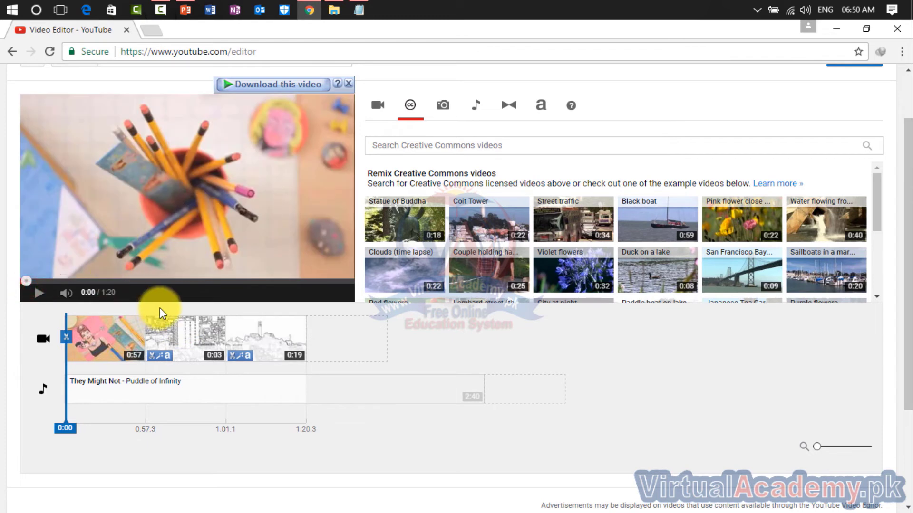
# - Add a Zoom title to the Whistling Woods clip and preview it
pyautogui.click(542, 107)
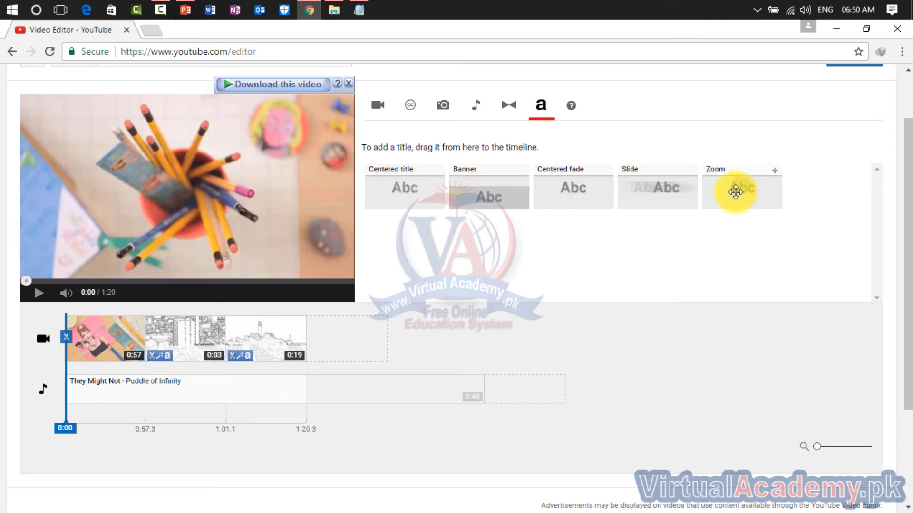
pyautogui.moveTo(723, 188); pyautogui.dragTo(99, 405)
pyautogui.moveTo(694, 204); pyautogui.dragTo(110, 336)
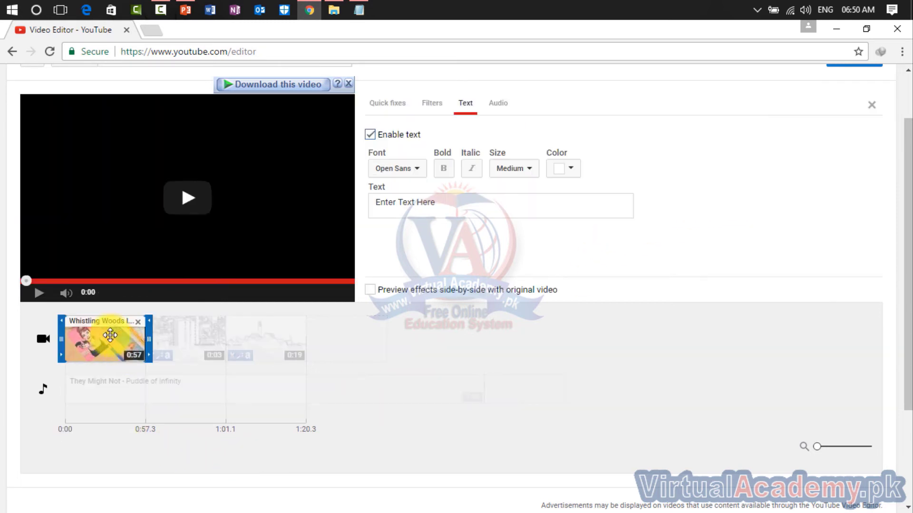
pyautogui.click(40, 295)
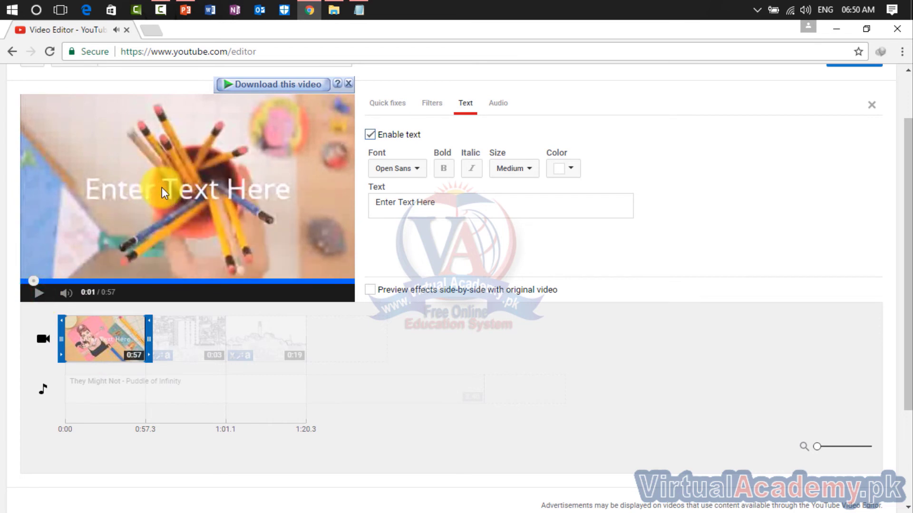
# - Change the Whistling Woods clip's title text to "Hello" and preview the result
pyautogui.moveTo(444, 207); pyautogui.dragTo(373, 207)
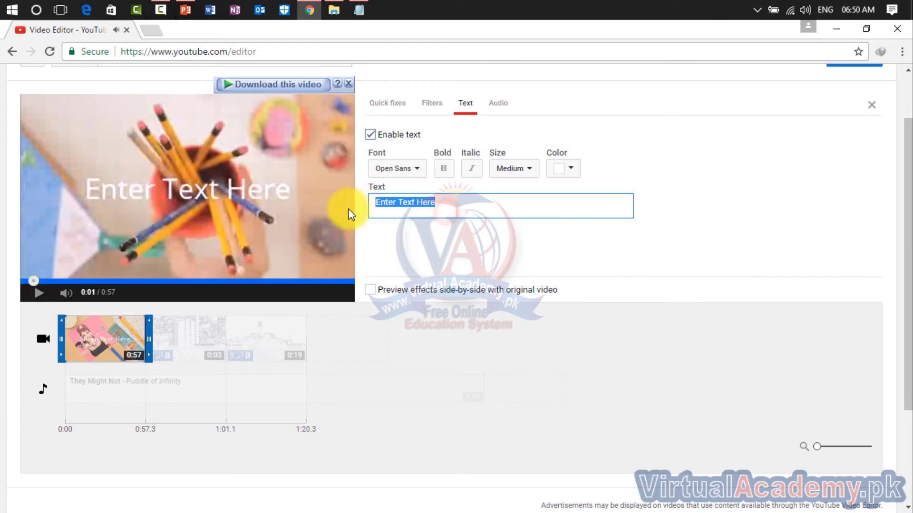
pyautogui.write('Hello')
pyautogui.click(524, 236)
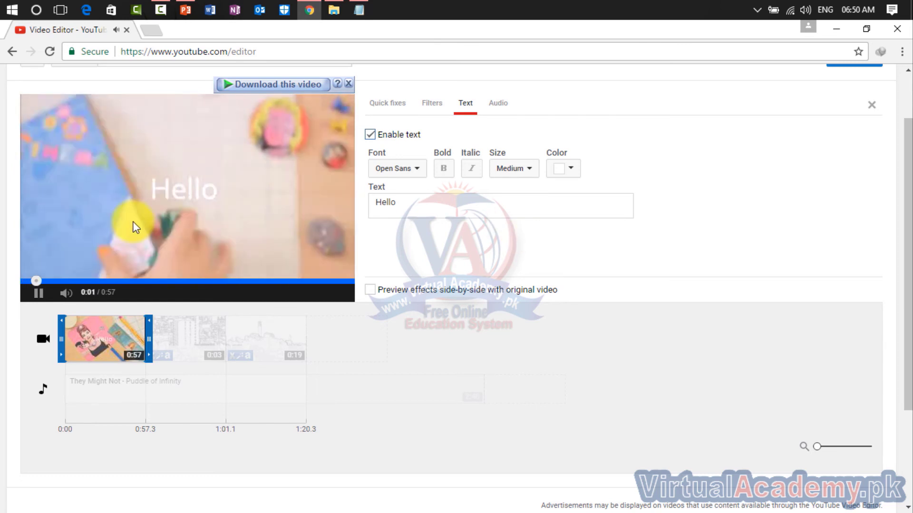
pyautogui.click(38, 292)
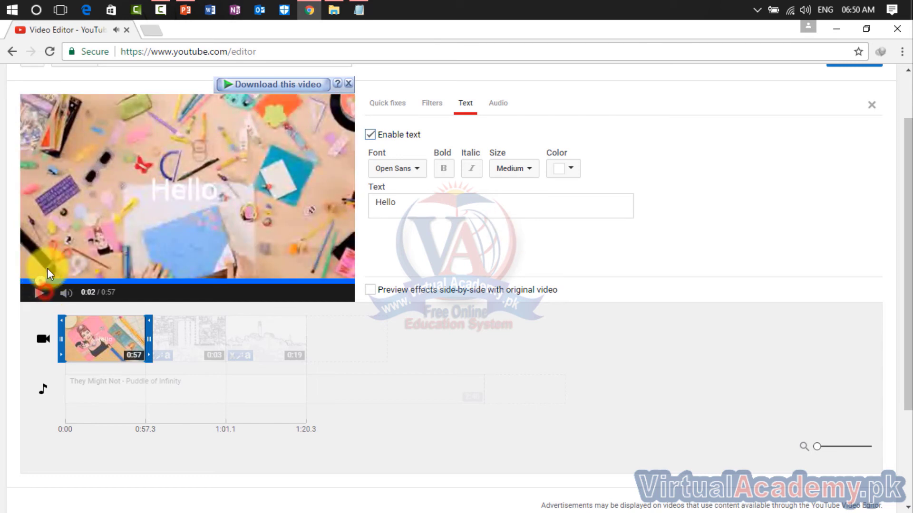
# - Enable the Auto-fix quick fix on the Whistling Woods clip and check its preview
pyautogui.click(439, 109)
pyautogui.click(405, 104)
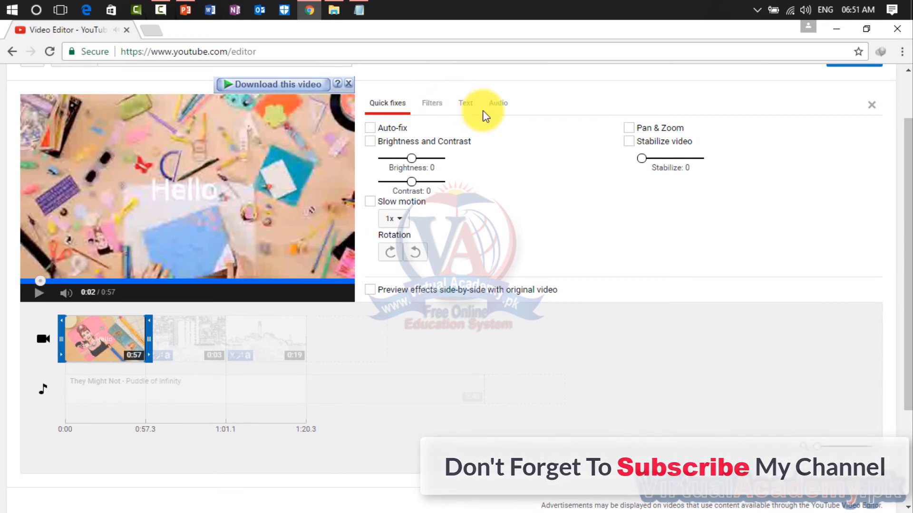
pyautogui.click(370, 128)
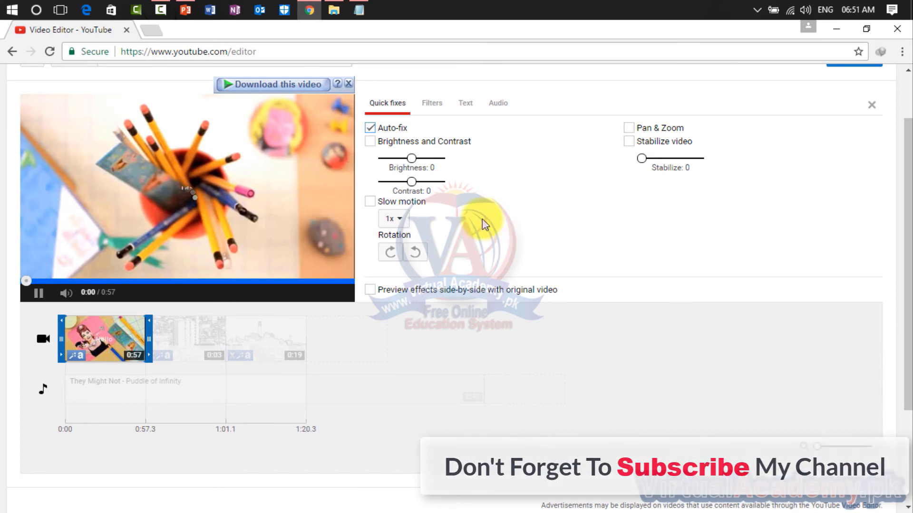
pyautogui.click(29, 292)
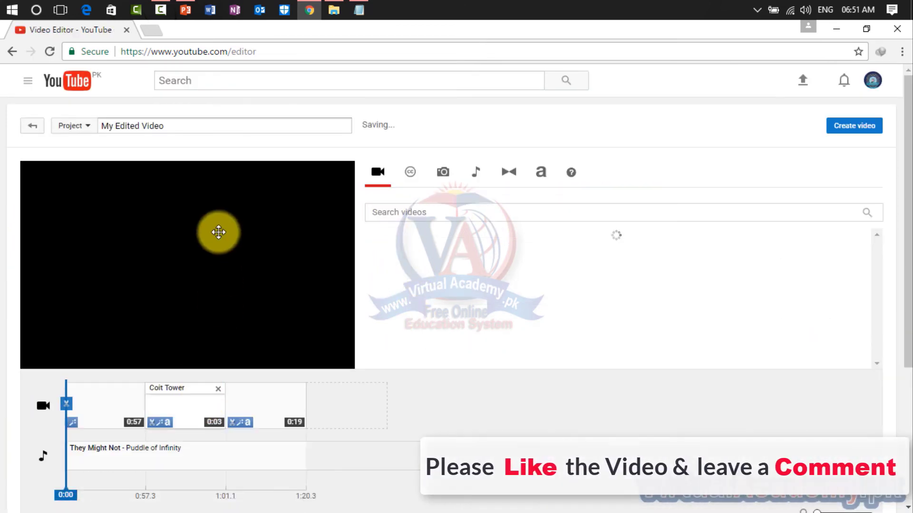
# - Leave the Video Editor and return to Creator Studio's Music Policies page
pyautogui.click(11, 53)
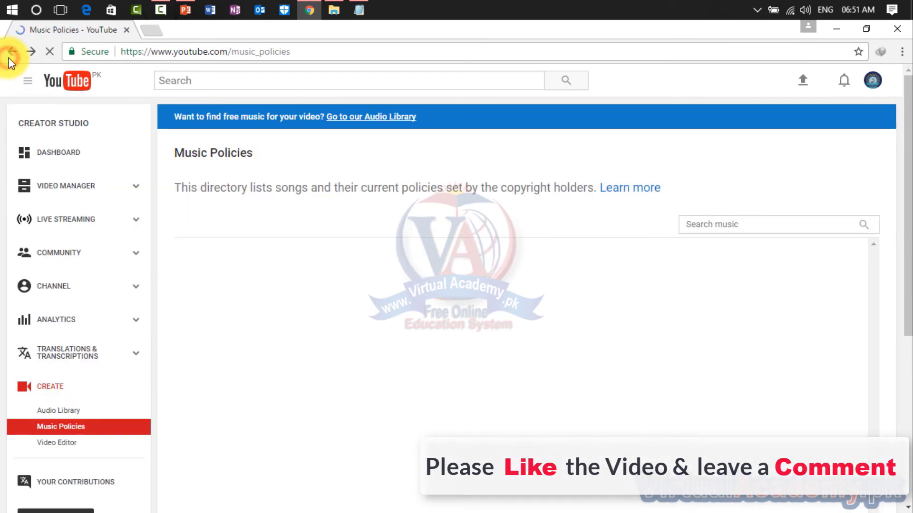